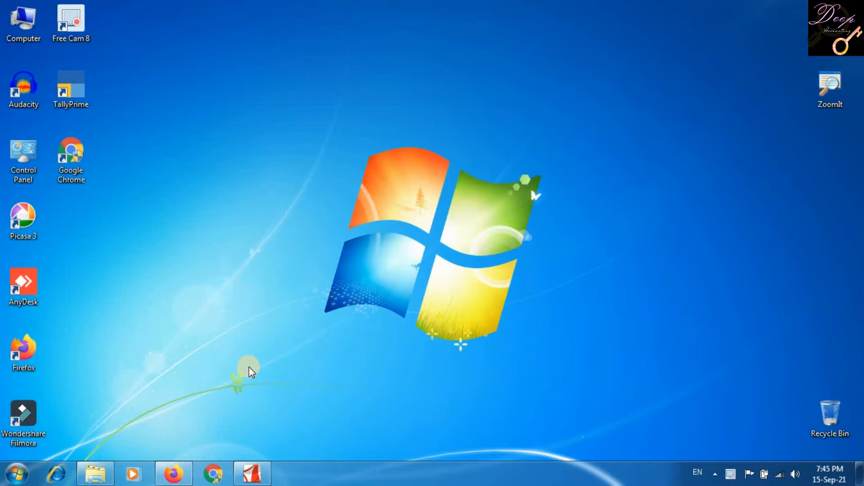
- Switch to the GST portal in Firefox, open return filing and search the 2021-22 Quarter 2 returns for August
left_click(180, 464)
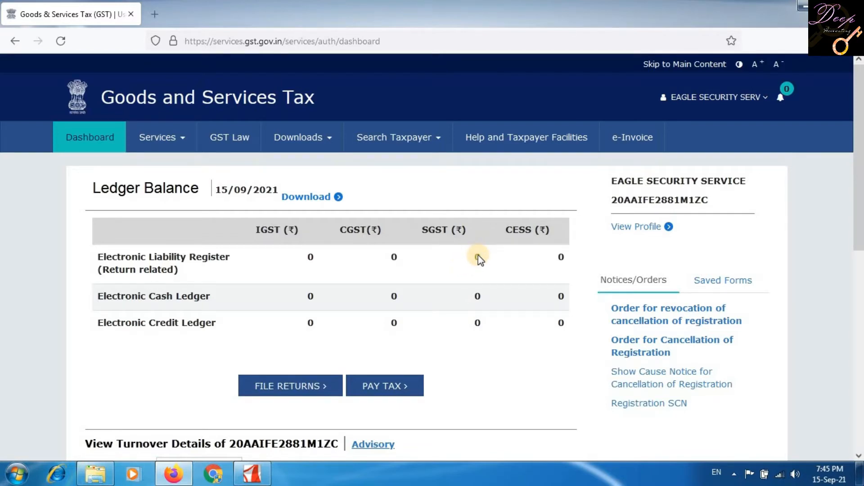
scroll(344, 338, "down", 2)
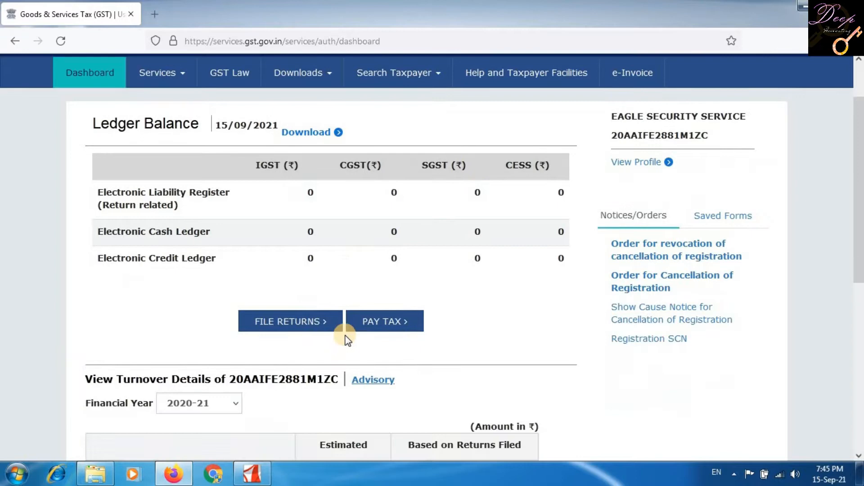
left_click(293, 323)
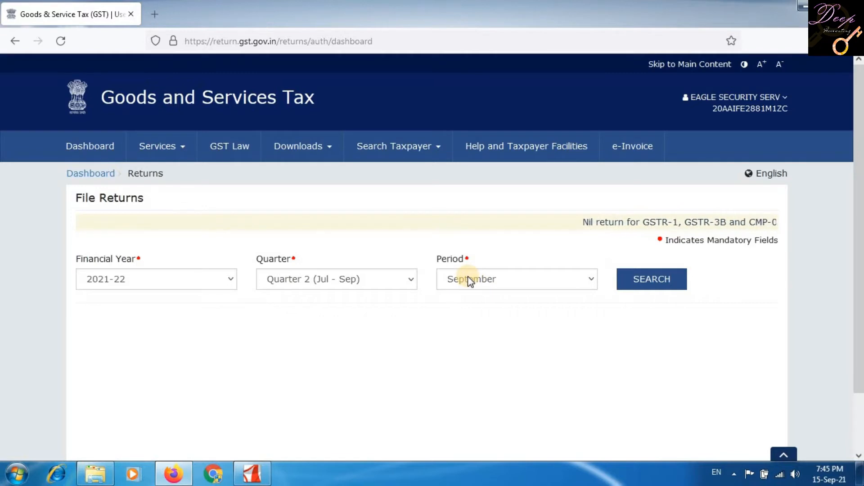
left_click(468, 279)
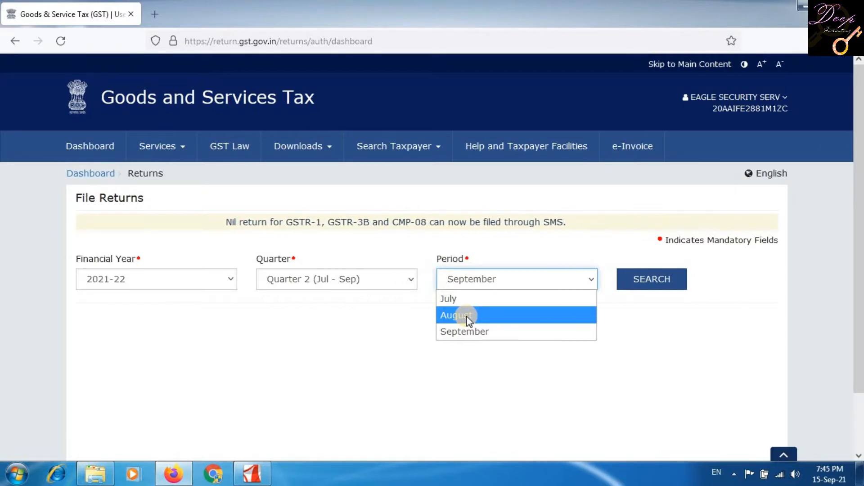
left_click(468, 317)
left_click(637, 285)
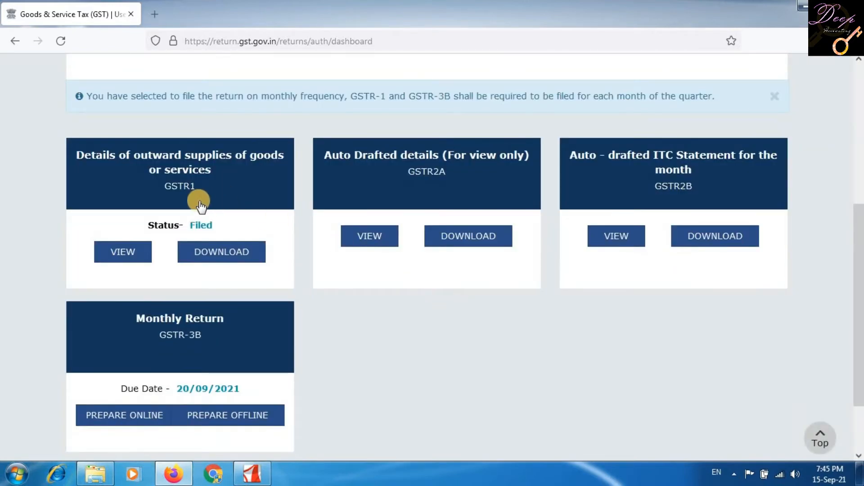
- Open the August GSTR-1 and review its B2B invoice, HSN summary and documents issued sections, then return to File Returns
left_click(228, 265)
left_click(216, 186)
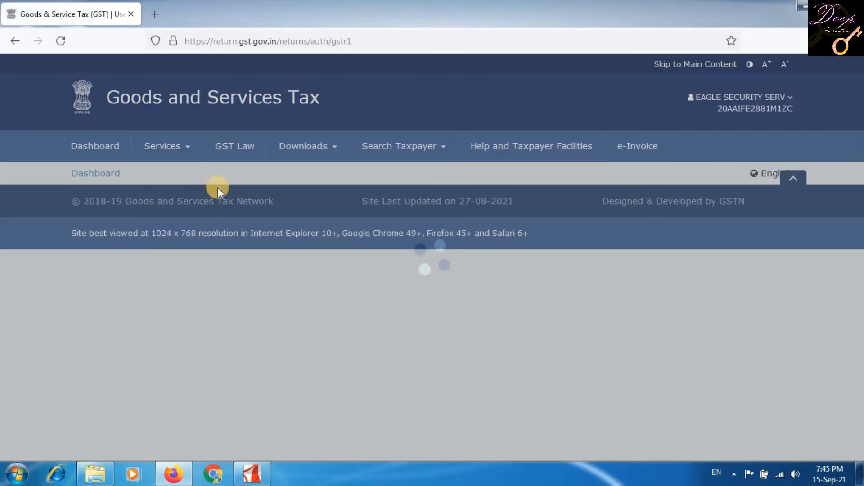
scroll(396, 263, "down", 4)
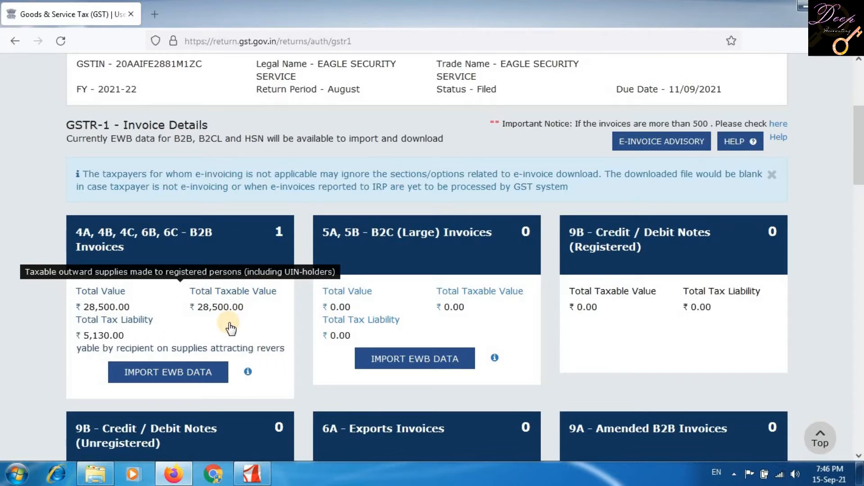
scroll(652, 387, "down", 10)
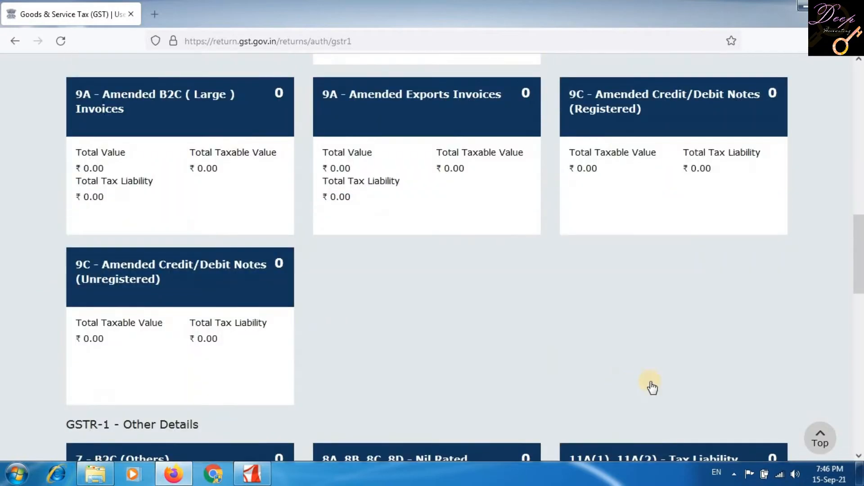
scroll(652, 387, "down", 6)
scroll(609, 426, "down", 4)
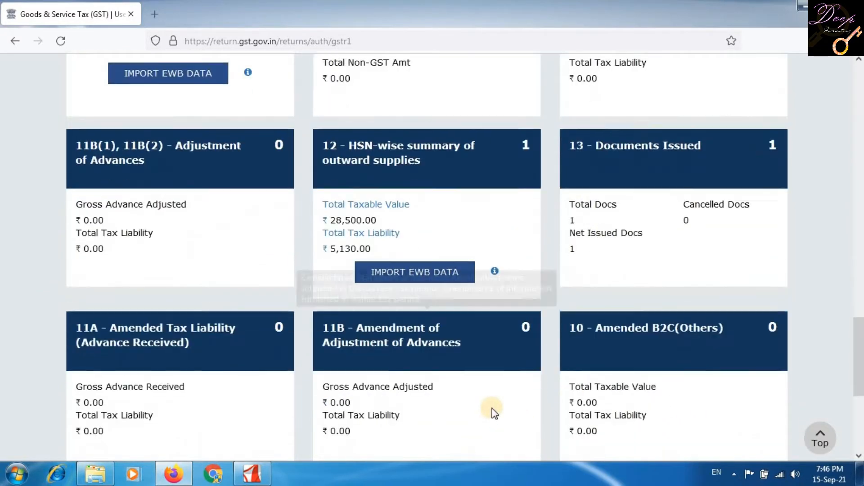
scroll(494, 412, "down", 5)
left_click(195, 369)
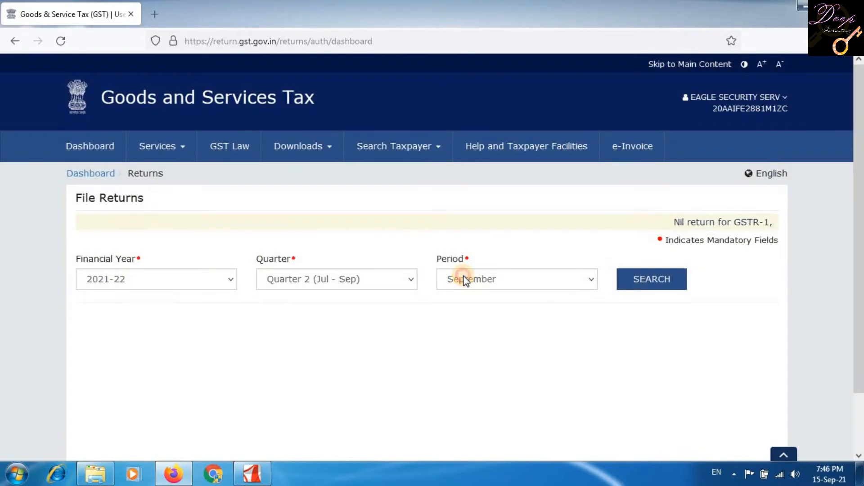
- Search the returns for the August period and open the GSTR-3B monthly return
left_click(464, 279)
left_click(473, 315)
left_click(644, 279)
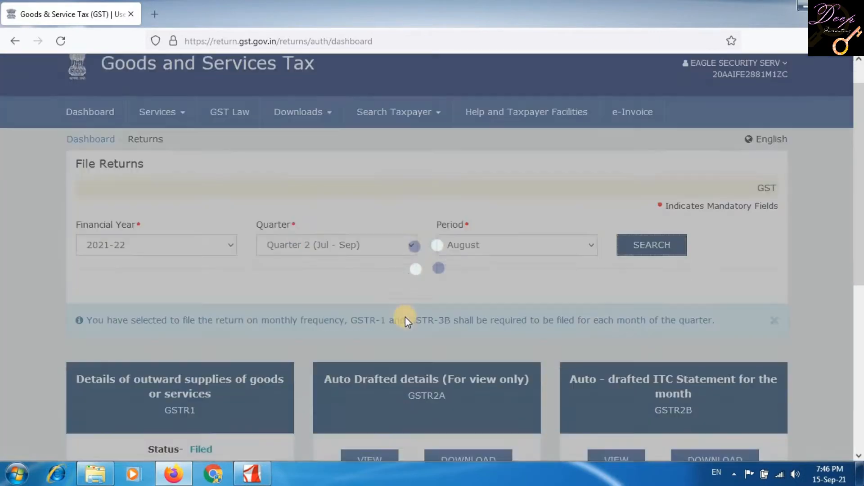
scroll(405, 317, "down", 4)
scroll(405, 317, "down", 2)
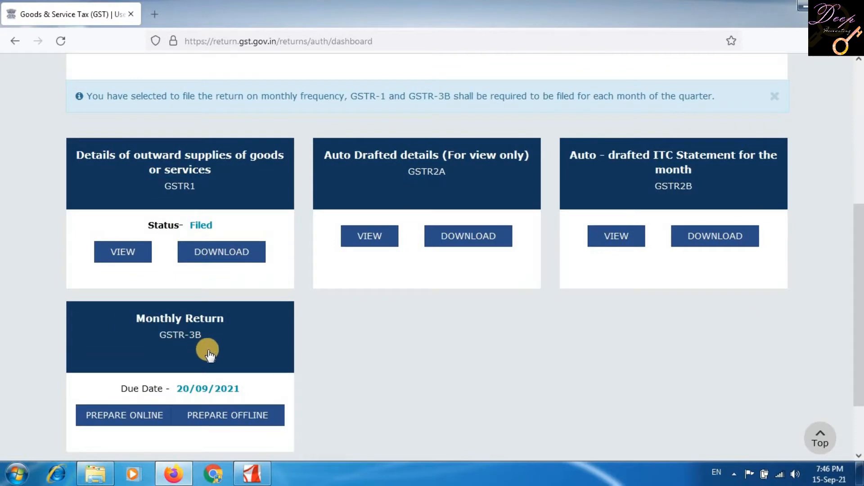
left_click(208, 351)
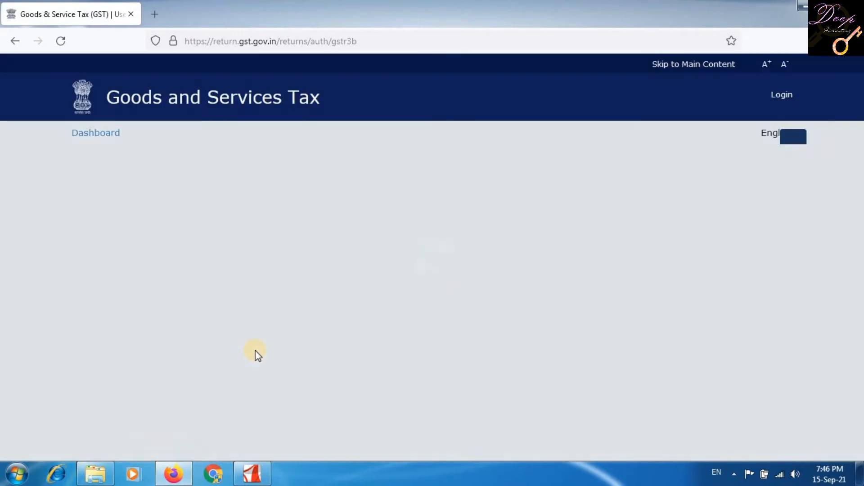
- Answer No to filing a Nil return, continue to the GSTR-3B form and dismiss the system-generated summary
scroll(358, 351, "down", 3)
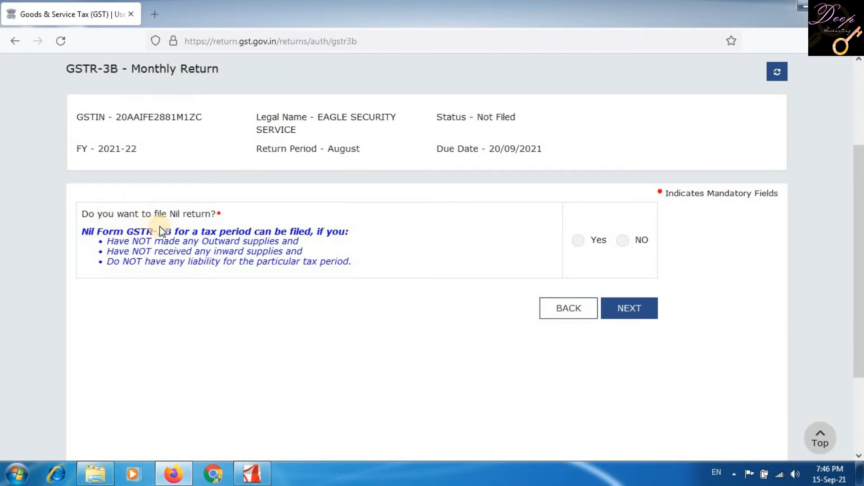
left_click(622, 240)
left_click(638, 314)
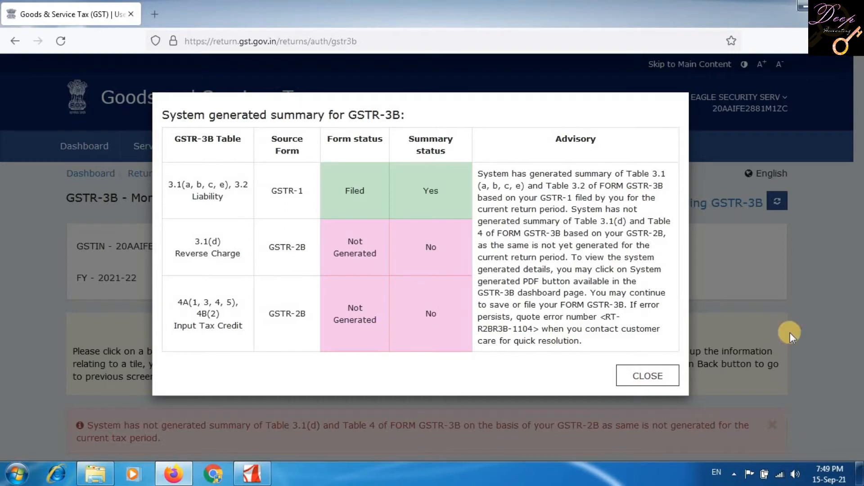
left_click(649, 375)
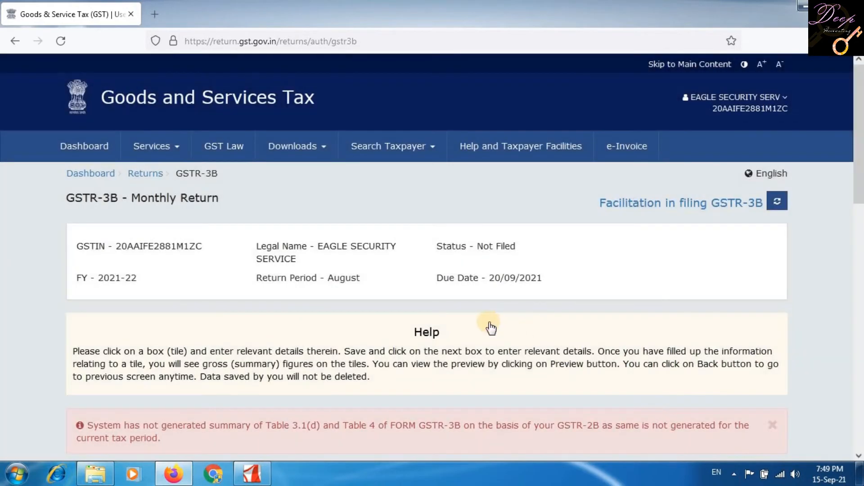
- Open table 3.1 on outward and reverse charge supplies, accept the IGST refund guidelines, examine the taxable values and cancel out
scroll(490, 328, "down", 8)
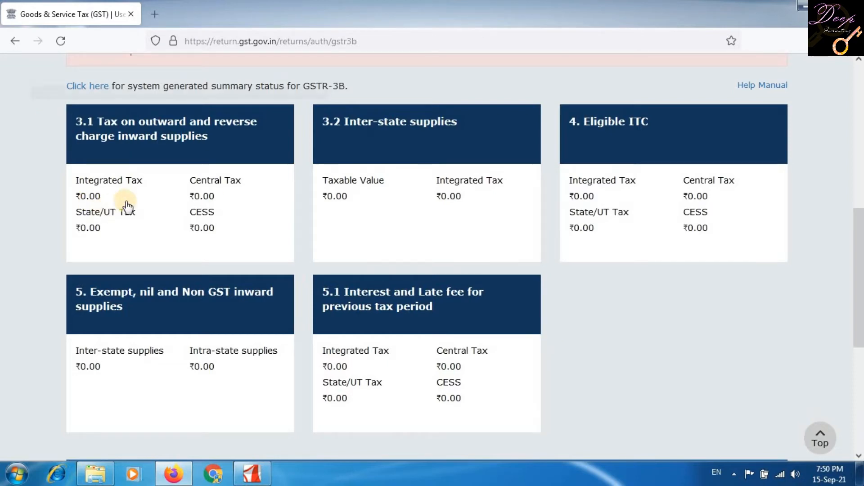
left_click(174, 158)
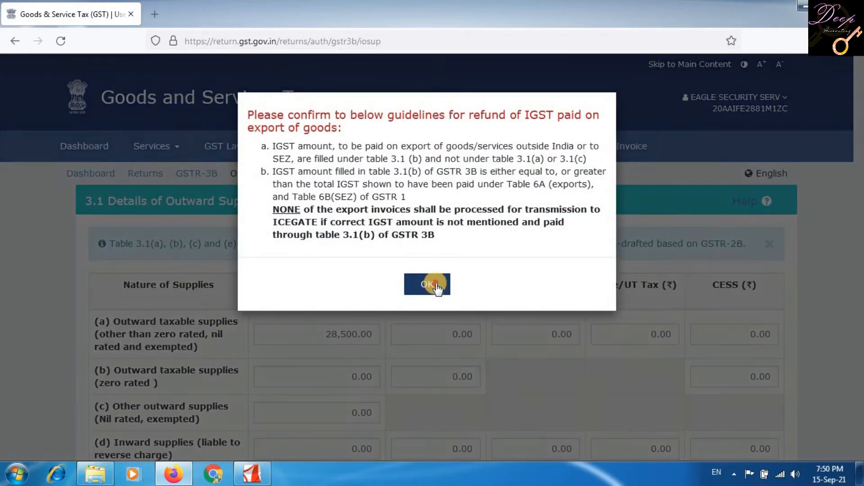
left_click(436, 286)
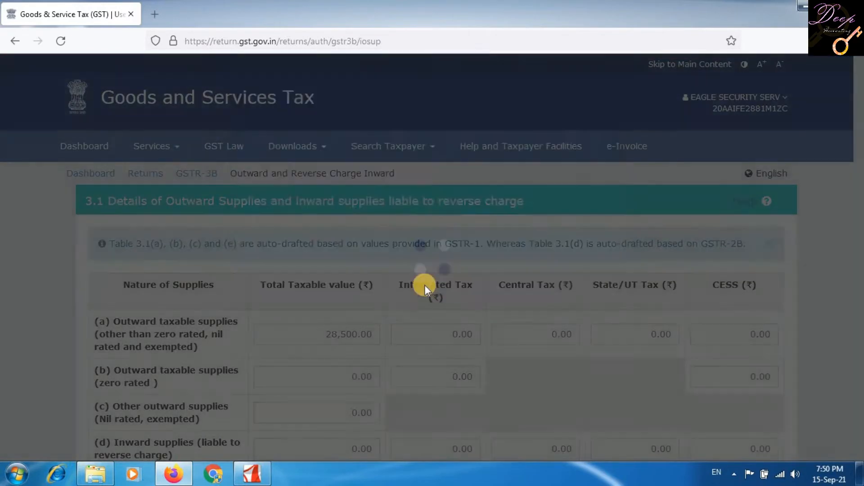
scroll(299, 234, "down", 3)
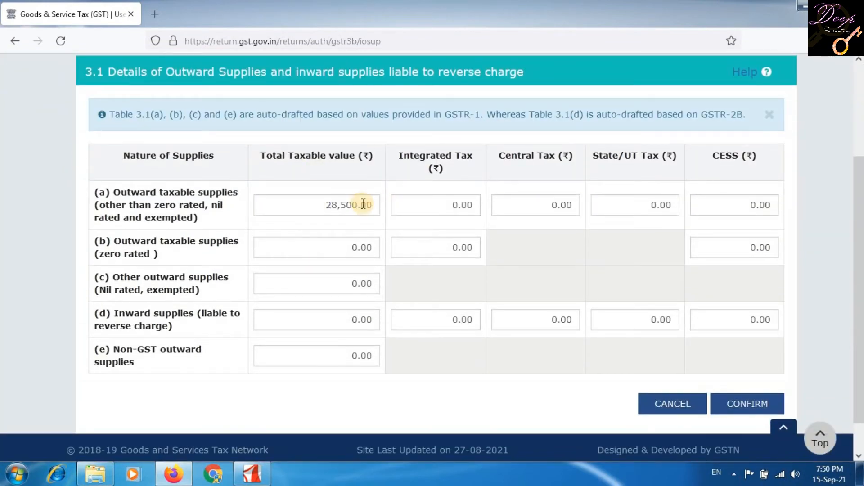
mouse_move(363, 205)
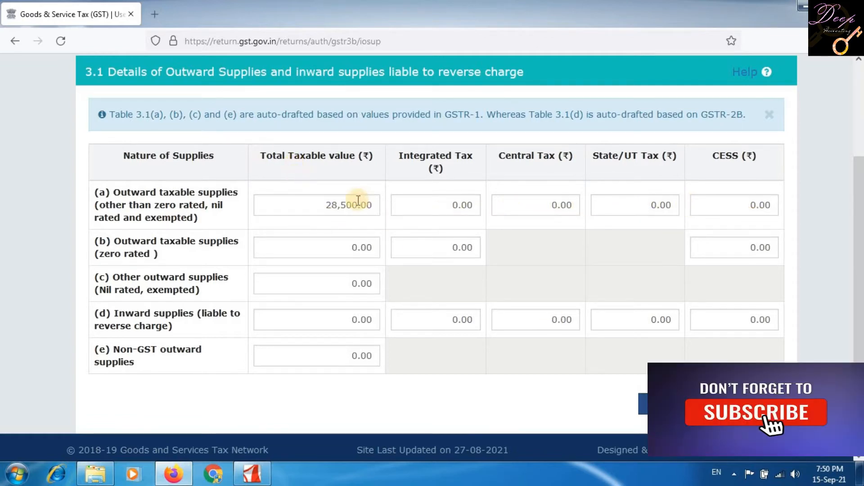
left_click(652, 404)
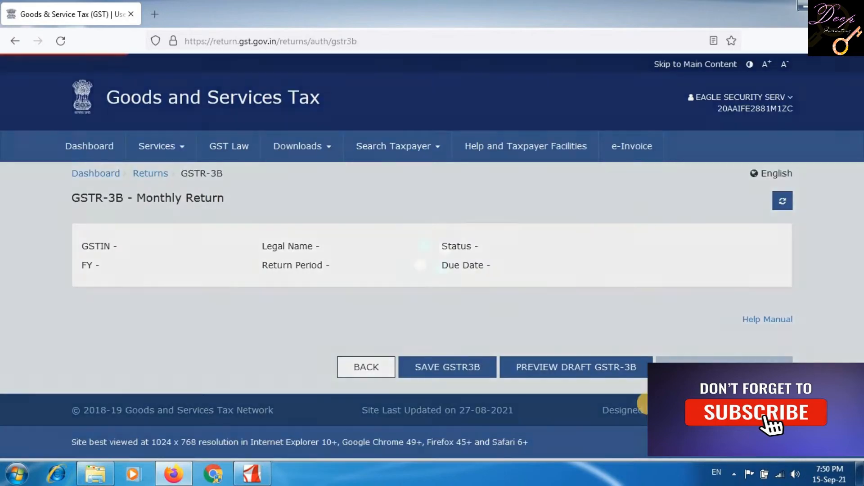
- Look over the GSTR-3B section tiles and open section 4, Eligible ITC
scroll(539, 306, "down", 3)
scroll(539, 306, "down", 4)
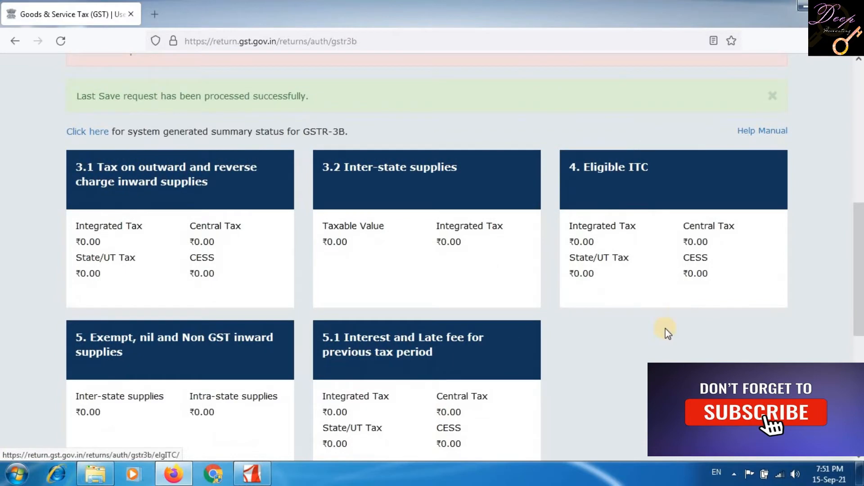
scroll(454, 193, "down", 2)
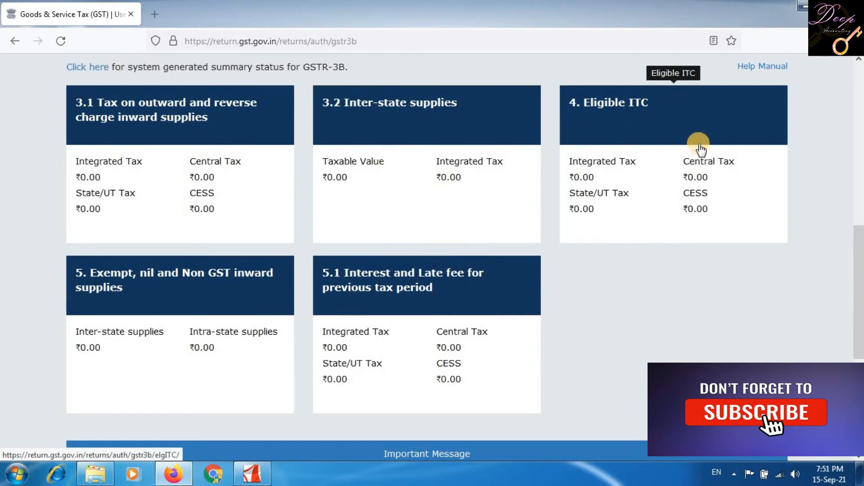
scroll(732, 193, "up", 5)
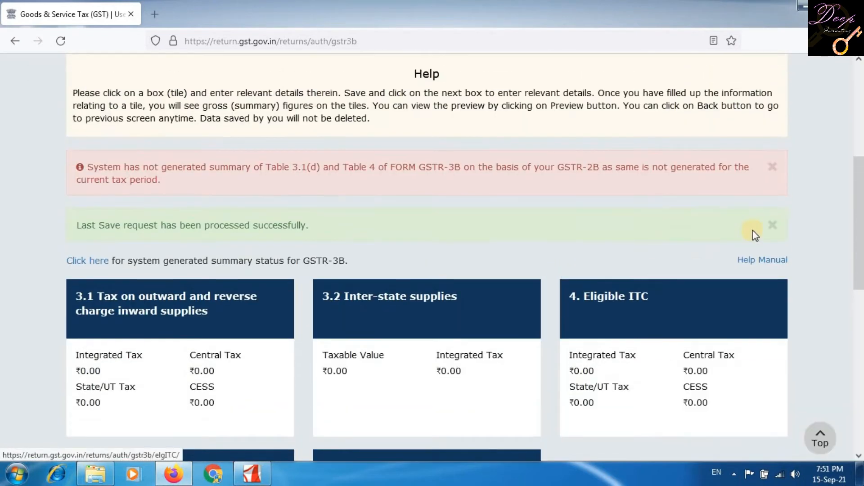
scroll(748, 232, "down", 3)
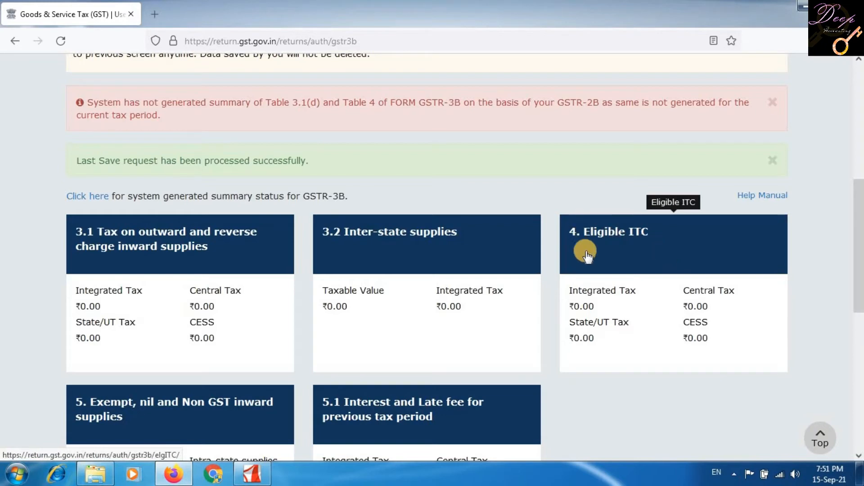
left_click(663, 253)
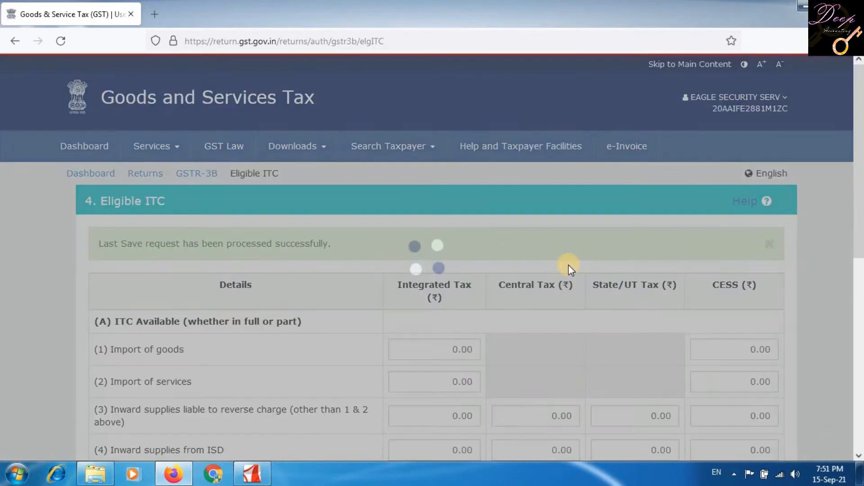
- Examine the Eligible ITC table's rows for ITC available, ITC reversed, net ITC and ineligible ITC
scroll(565, 260, "down", 5)
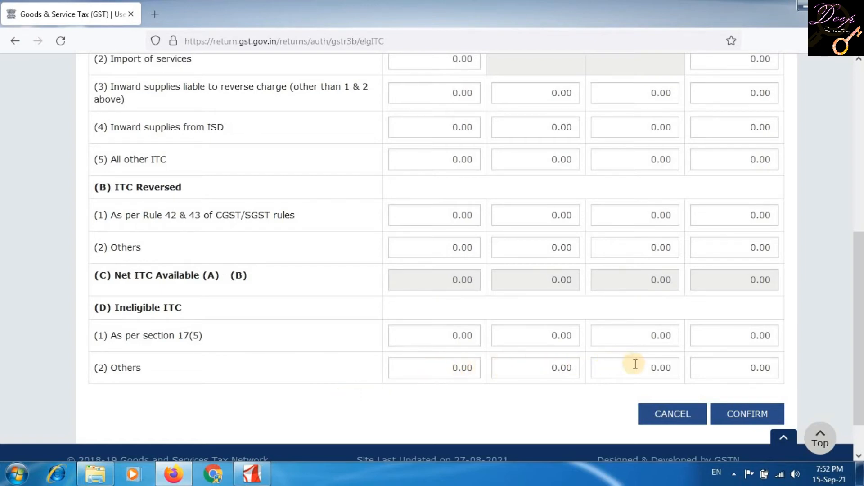
scroll(560, 362, "up", 6)
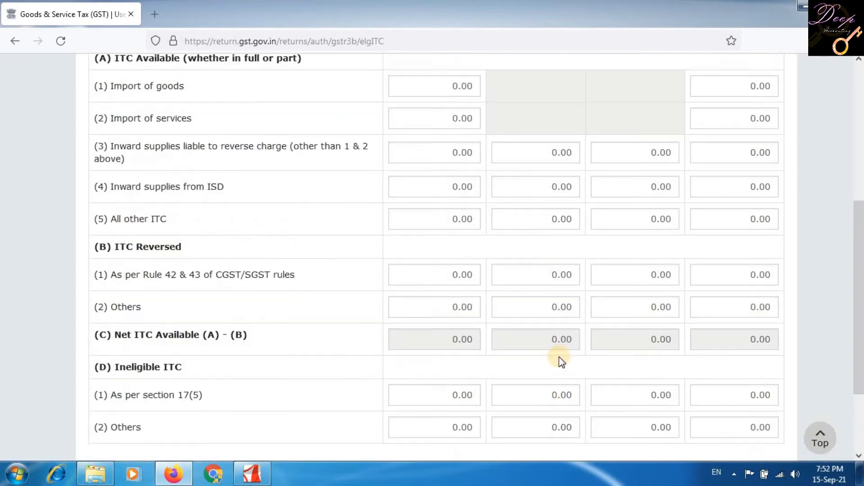
scroll(489, 294, "down", 6)
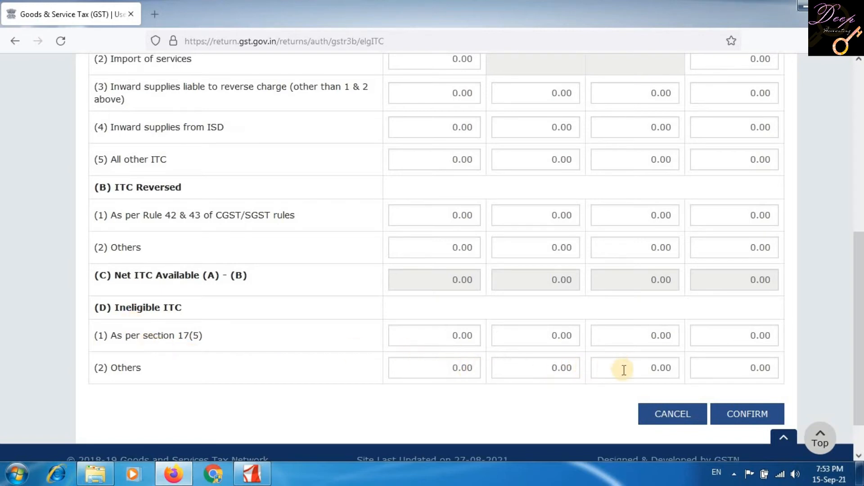
scroll(293, 427, "up", 3)
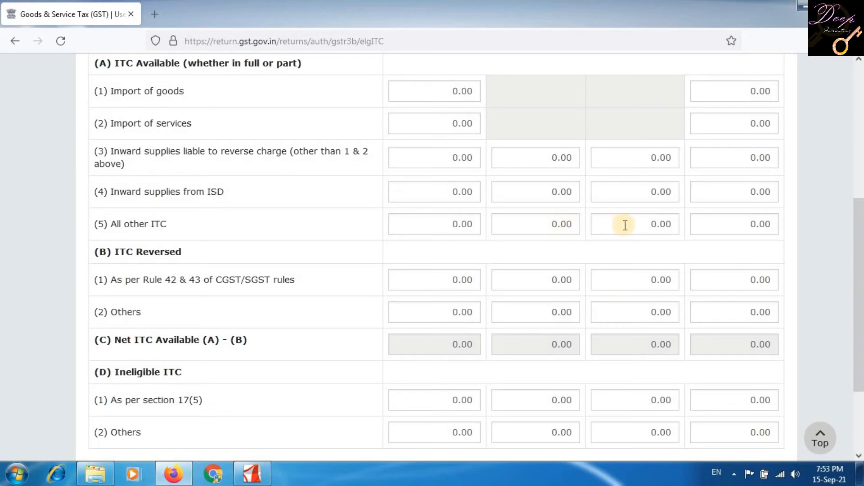
scroll(625, 225, "down", 3)
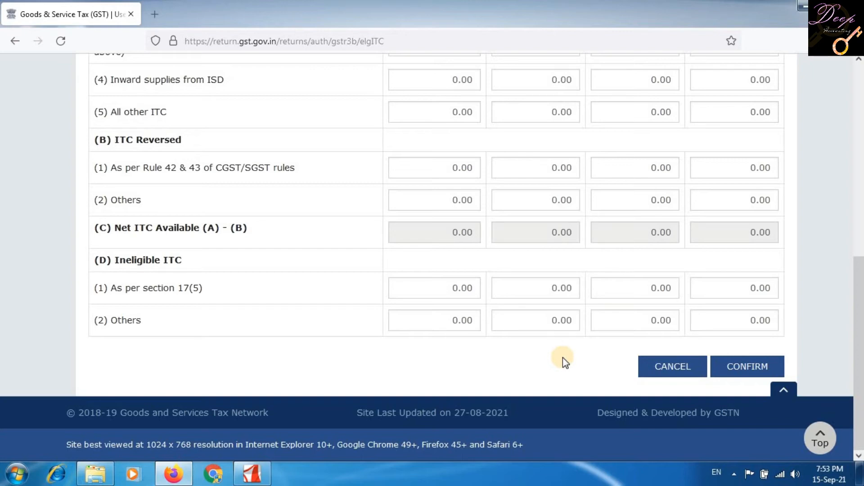
scroll(563, 358, "up", 2)
scroll(562, 357, "down", 2)
scroll(563, 357, "up", 2)
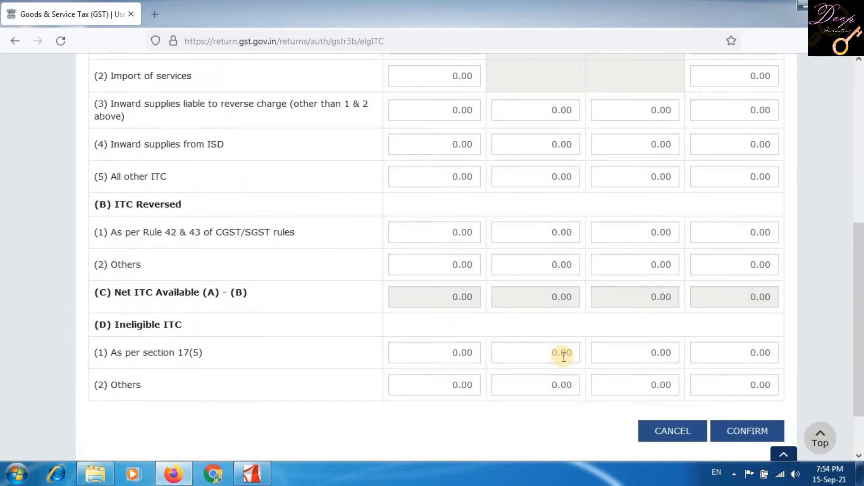
scroll(563, 357, "up", 2)
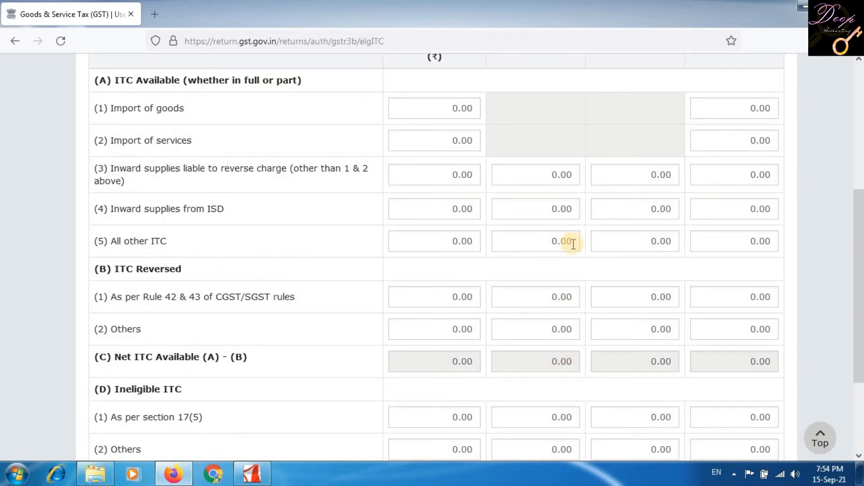
scroll(573, 244, "down", 4)
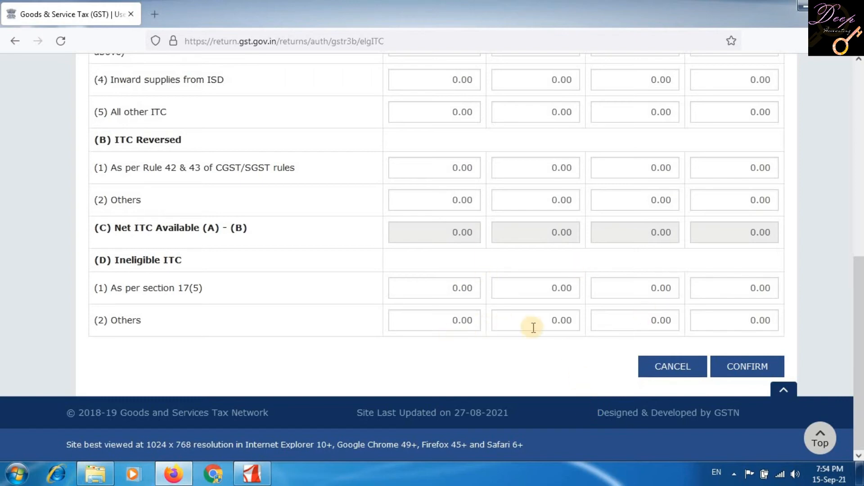
- Cancel out of the Eligible ITC table and save the GSTR-3B form from its summary page
scroll(658, 270, "up", 2)
scroll(667, 315, "down", 2)
left_click(673, 366)
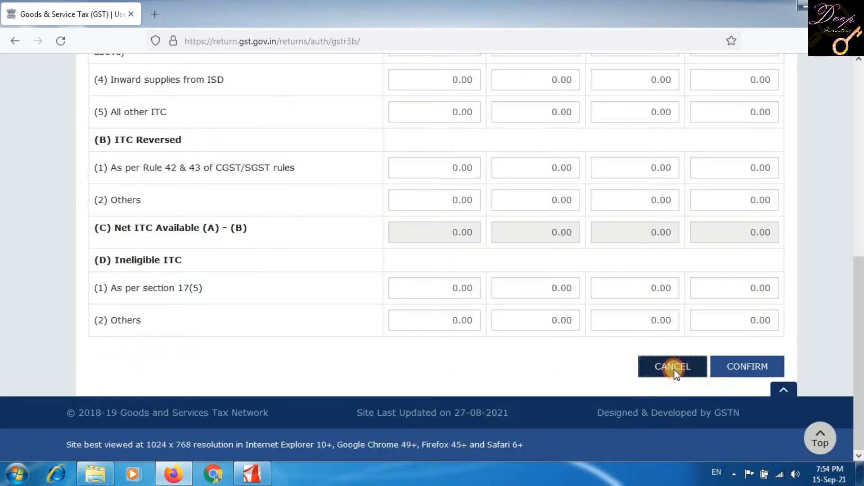
scroll(590, 320, "down", 6)
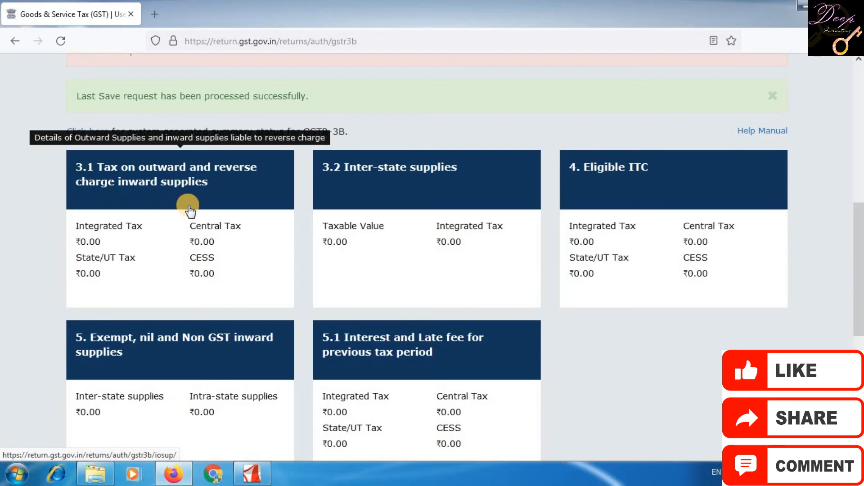
scroll(257, 231, "down", 7)
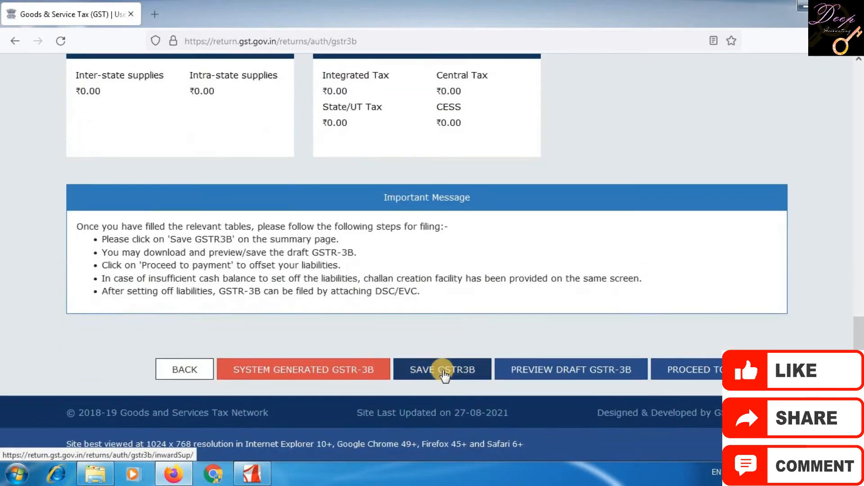
left_click(481, 364)
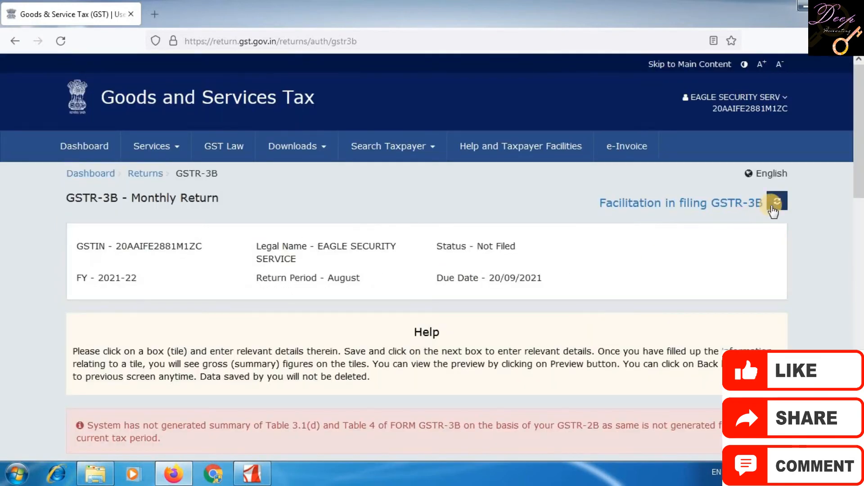
- Proceed from the saved GSTR-3B summary to the payment of tax page
scroll(509, 305, "down", 2)
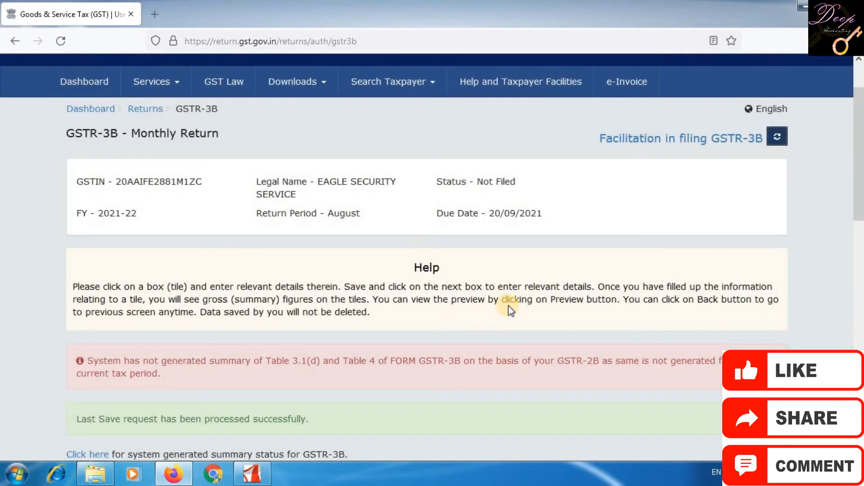
scroll(511, 306, "down", 4)
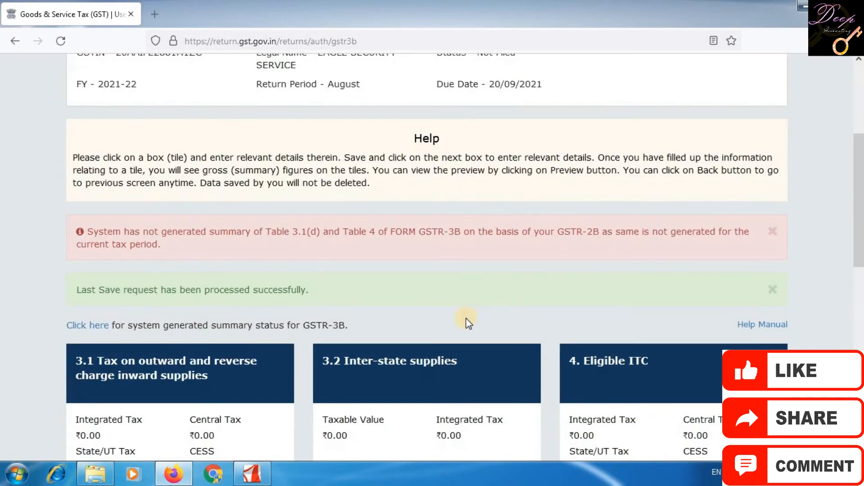
scroll(546, 324, "down", 12)
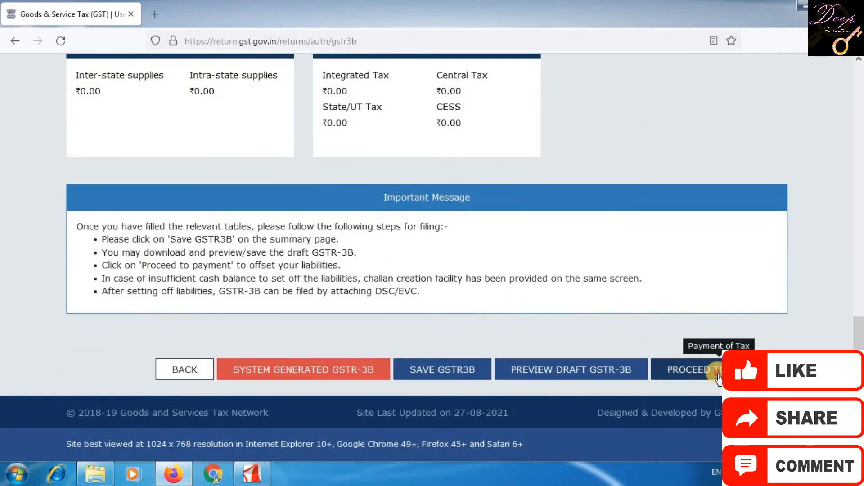
left_click(718, 375)
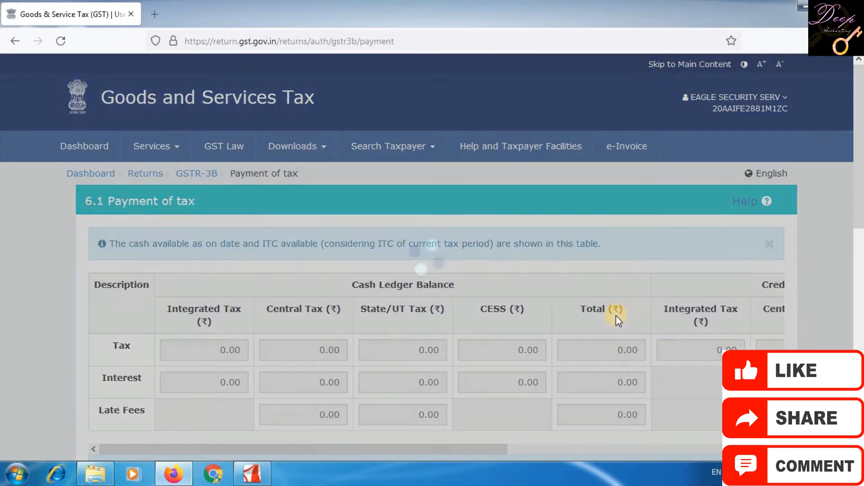
- Examine the payment of tax table's columns for tax paid through ITC, cash payable, interest, late fee, utilizable cash balance and additional cash required
scroll(530, 326, "down", 10)
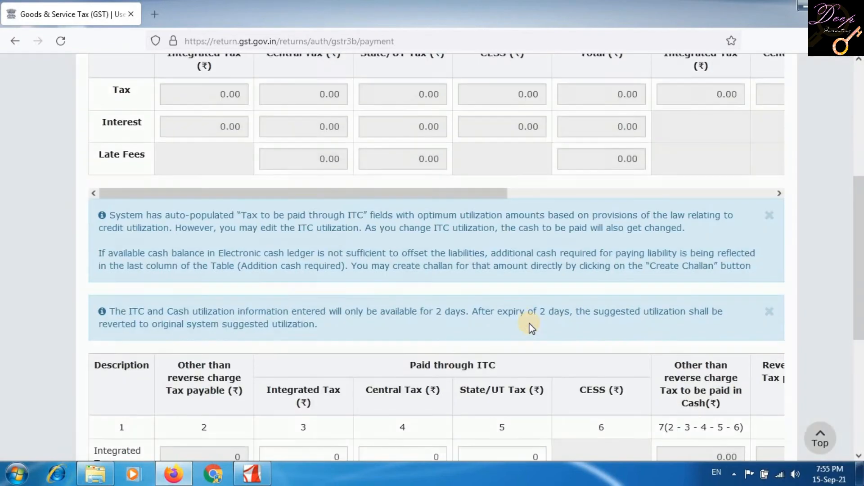
scroll(529, 327, "down", 2)
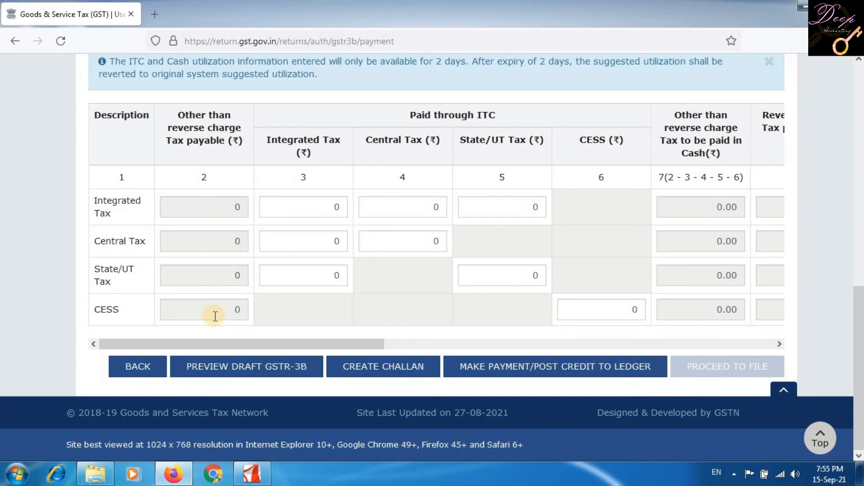
left_click_drag(403, 116, 504, 117)
left_click(497, 116)
left_click(480, 113)
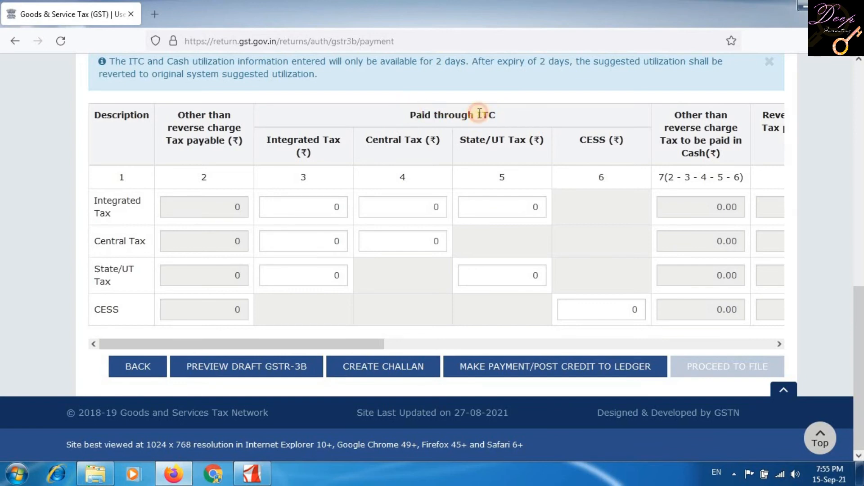
left_click_drag(407, 115, 517, 113)
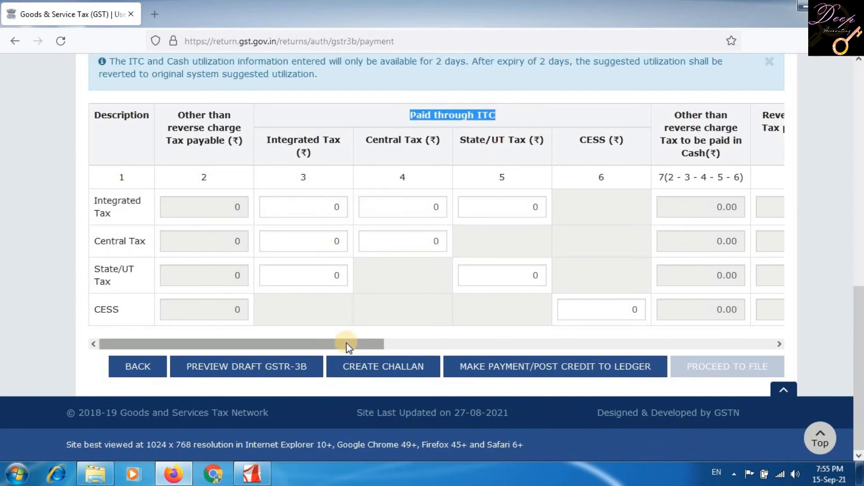
left_click_drag(347, 345, 728, 347)
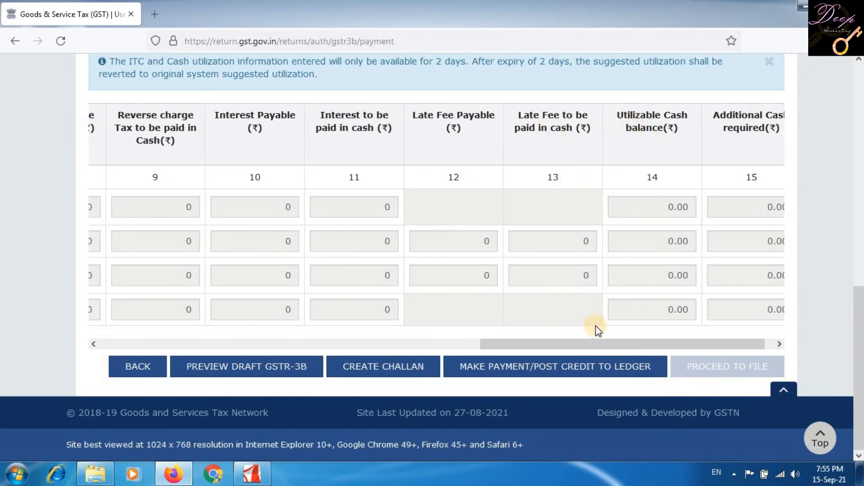
scroll(597, 282, "up", 2)
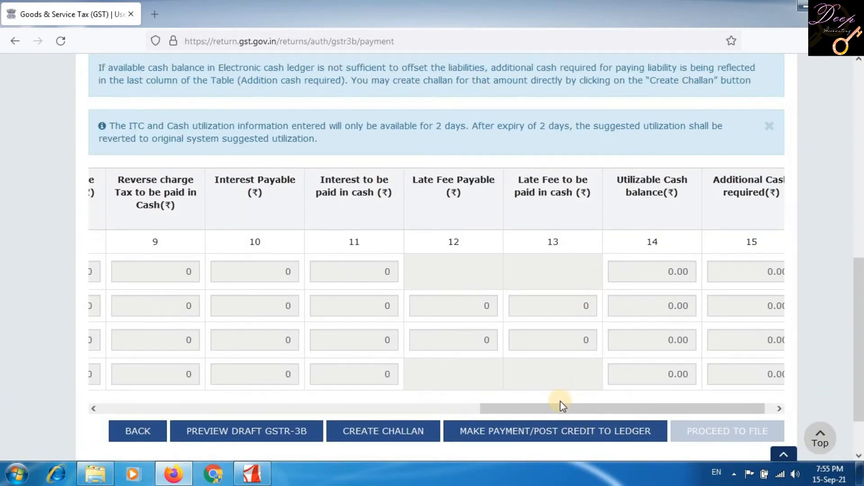
left_click_drag(559, 407, 590, 411)
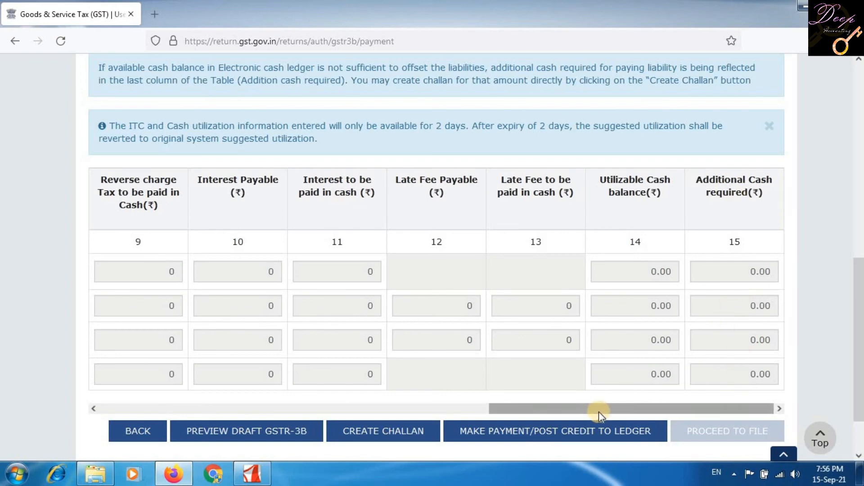
left_click_drag(502, 409, 385, 396)
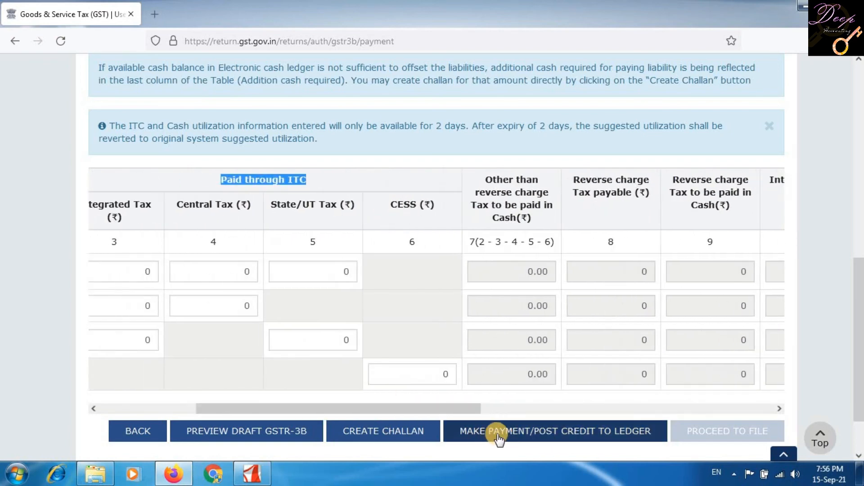
- Make the payment and post credit to the ledger, agreeing to the irreversible credit claim and closing the offset message
left_click(551, 434)
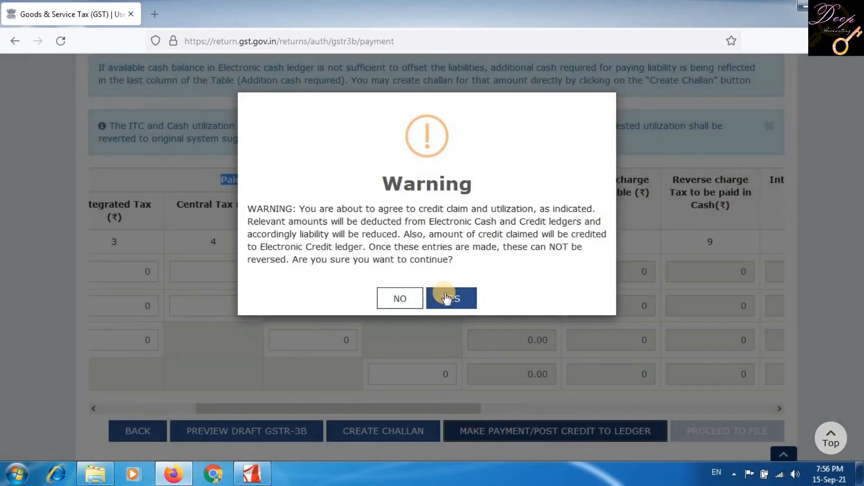
left_click(447, 298)
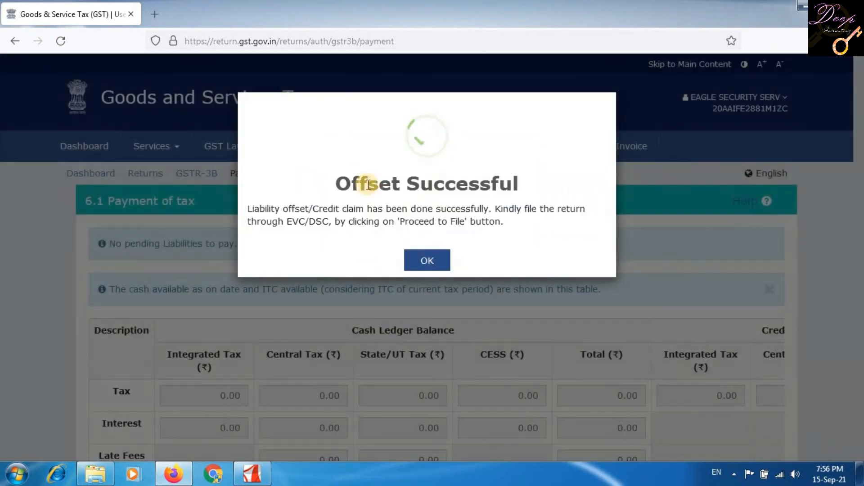
left_click(426, 260)
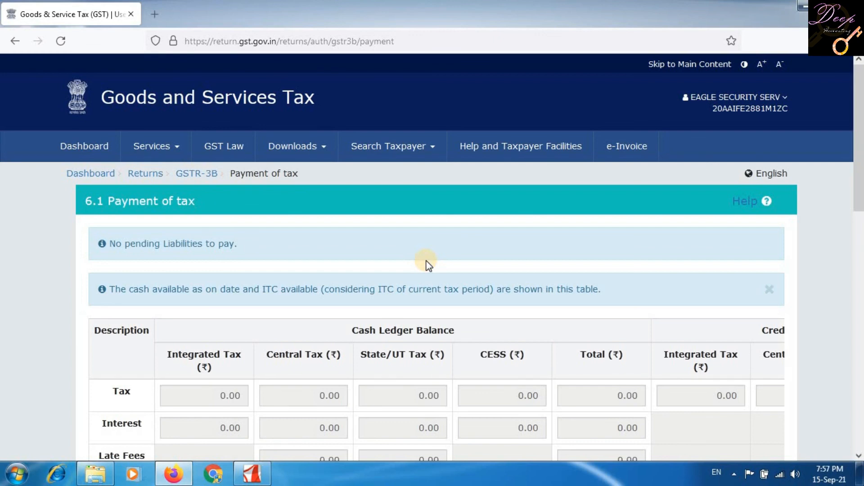
- Proceed to file the return, accept the declaration and select the authorised signatory
scroll(459, 265, "down", 13)
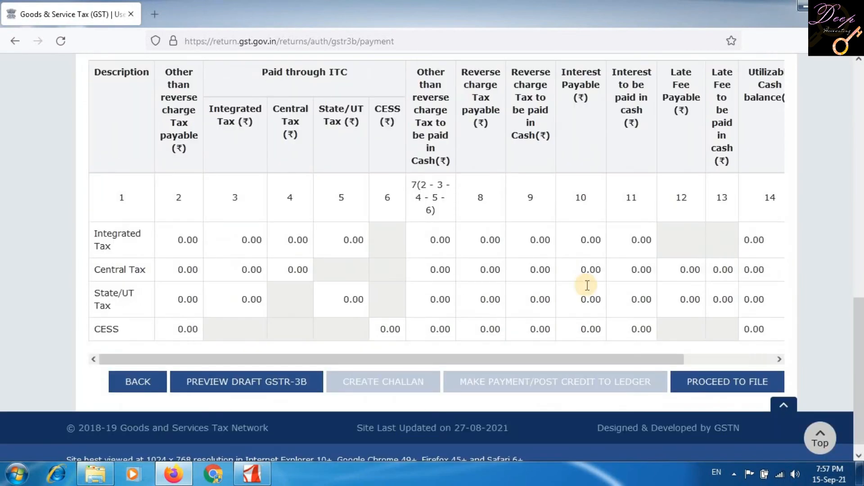
left_click(720, 373)
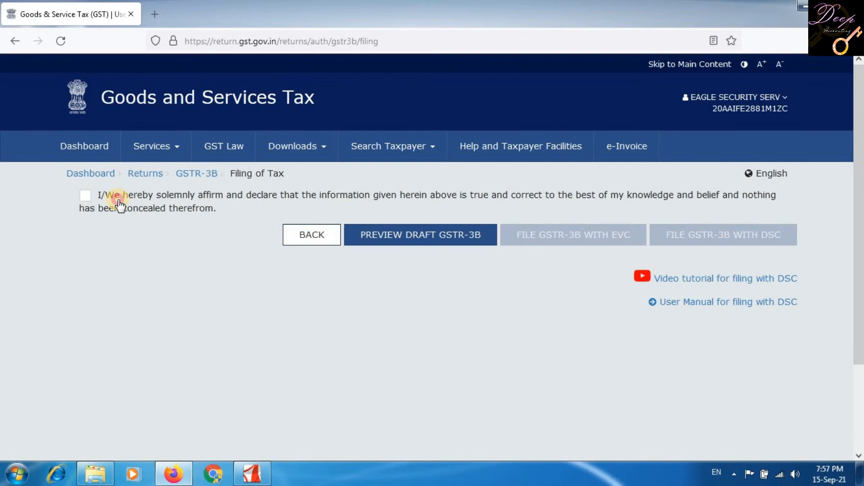
left_click(116, 199)
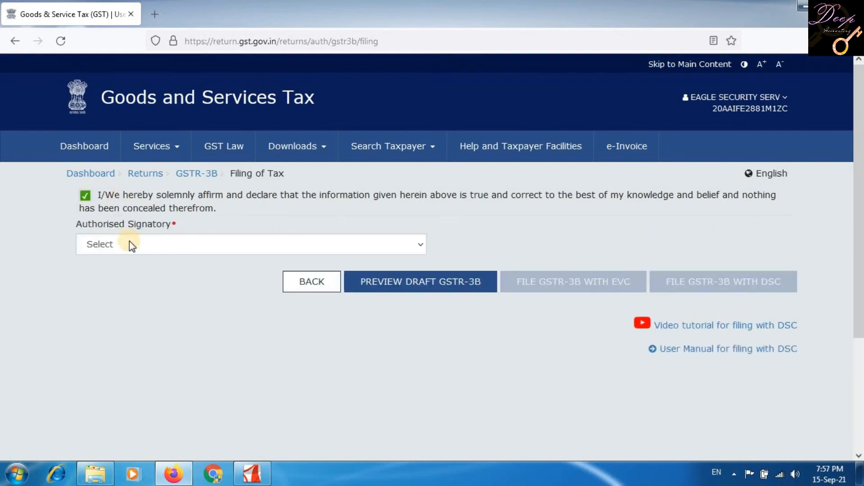
left_click(118, 245)
left_click(128, 279)
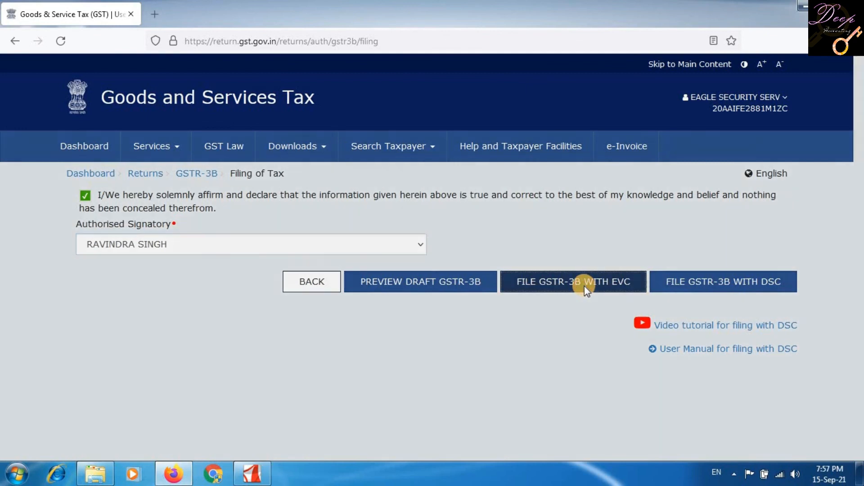
- Start filing GSTR-3B with EVC and activate the one-time password field
left_click(584, 287)
left_click(265, 229)
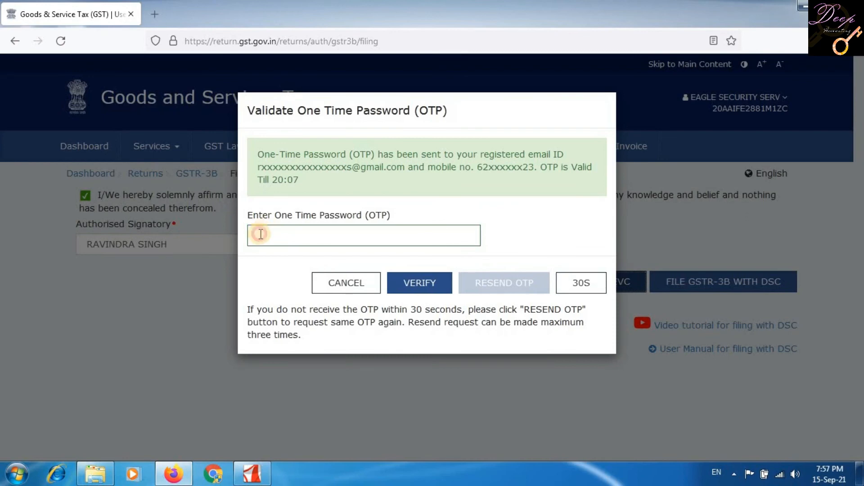